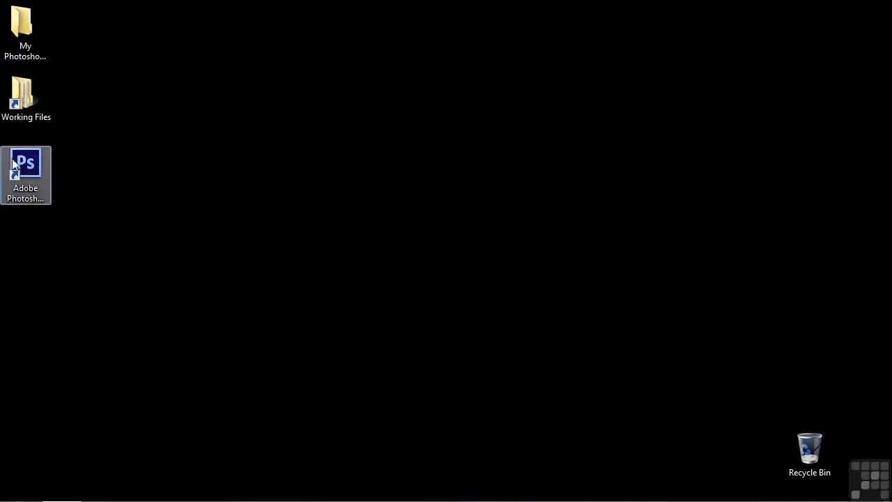
- Launch Adobe Photoshop CS6 from its desktop shortcut
{"action": "double_click", "coordinate": [11, 165]}
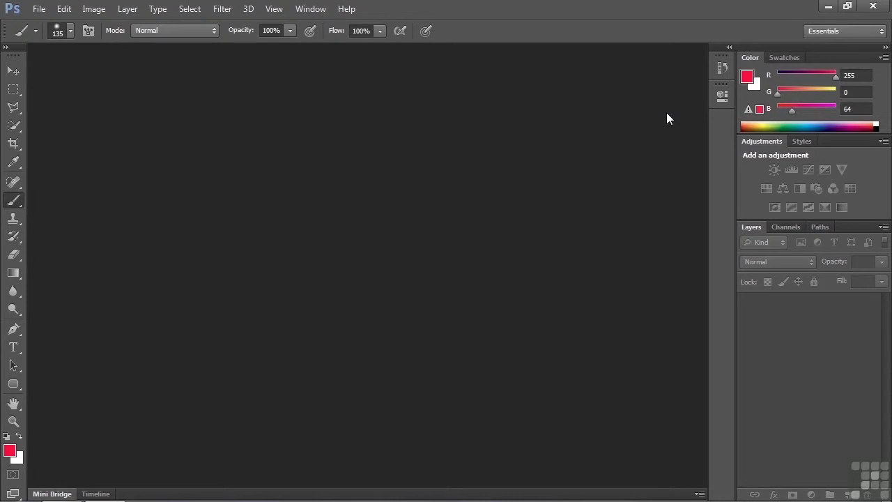
- Switch to the Motion workspace and bring up the Add Clips dialog from the timeline's video track
{"action": "left_click", "coordinate": [848, 32]}
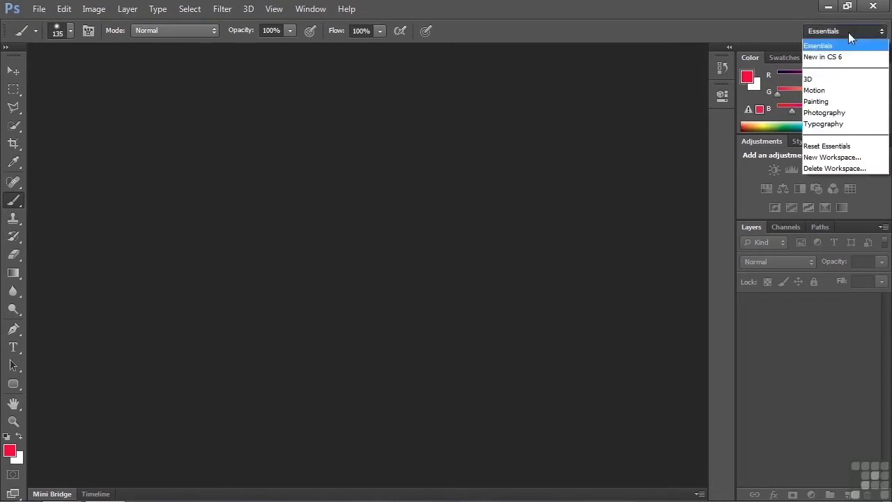
{"action": "left_click", "coordinate": [834, 89]}
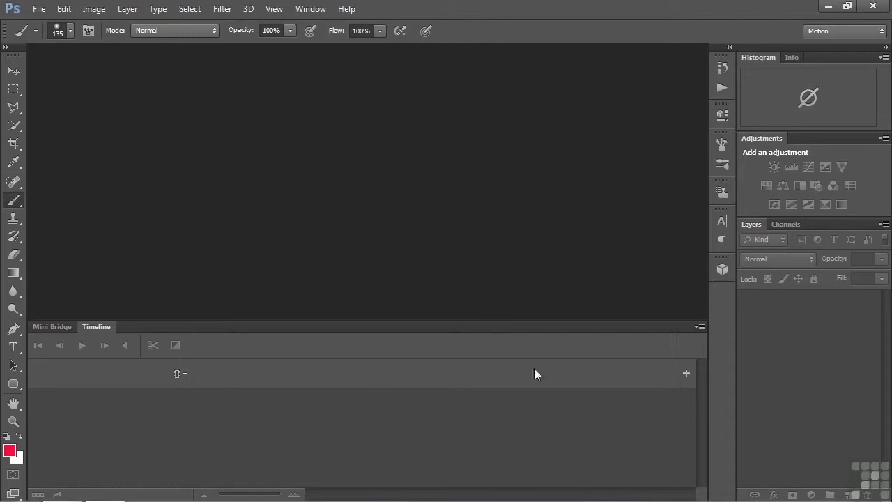
{"action": "left_click", "coordinate": [686, 373]}
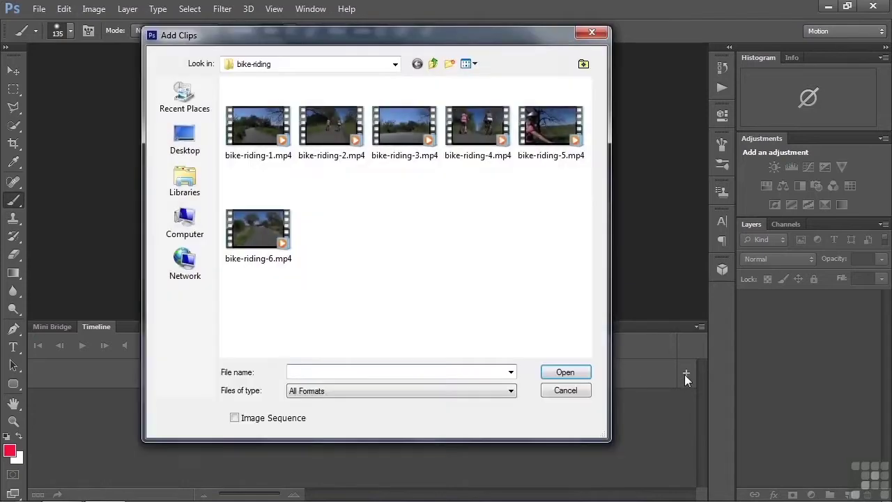
- From Working Files > video clips > bike-riding, add all six MP4 clips to the timeline
{"action": "left_click", "coordinate": [433, 64]}
{"action": "left_click", "coordinate": [434, 64]}
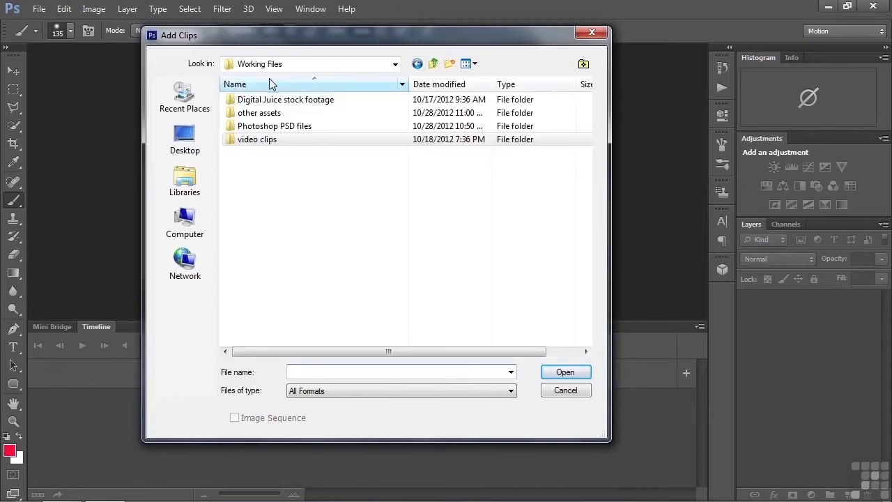
{"action": "left_click", "coordinate": [239, 141]}
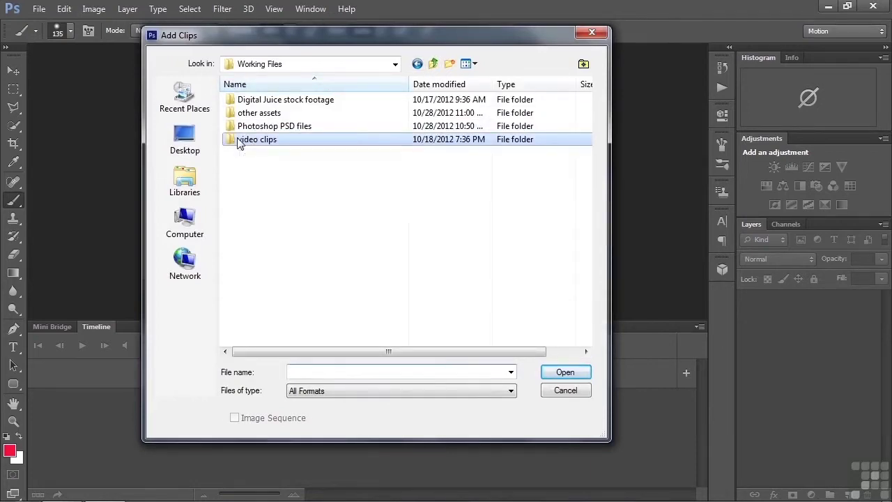
{"action": "double_click", "coordinate": [239, 142]}
{"action": "double_click", "coordinate": [251, 122]}
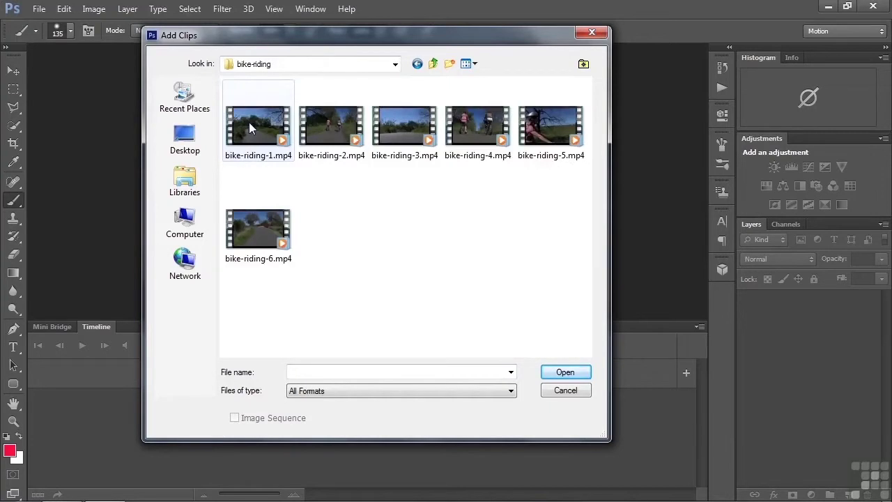
{"action": "left_click", "coordinate": [249, 122]}
{"action": "left_click", "coordinate": [257, 226], "text": "shift"}
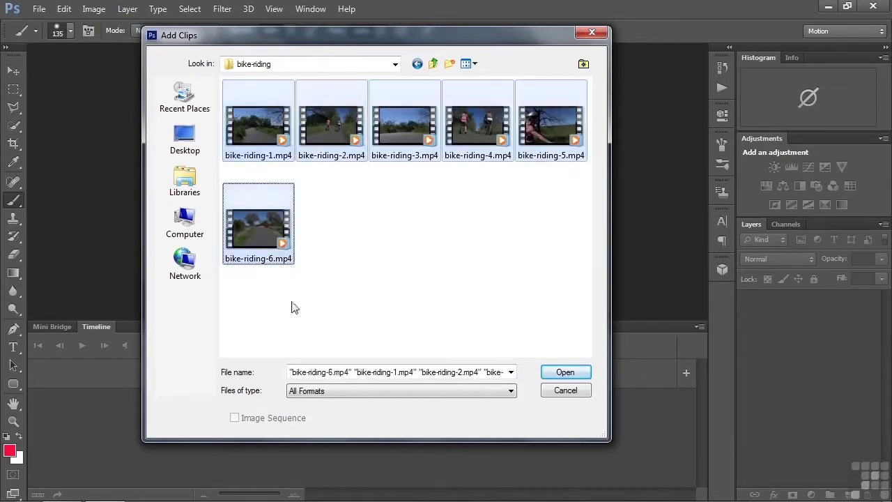
{"action": "left_click", "coordinate": [570, 374]}
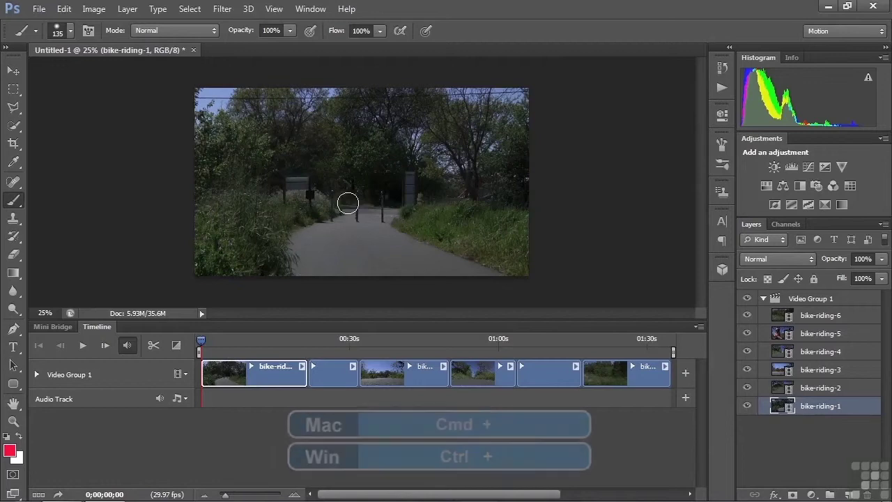
- Zoom in on the video frame, then fit the whole frame on screen
{"action": "key", "text": "ctrl+plus"}
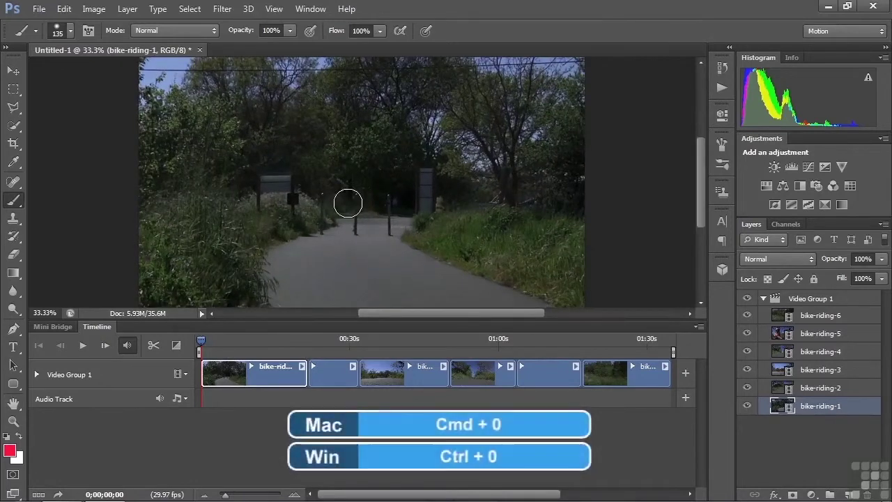
{"action": "key", "text": "ctrl+0"}
{"action": "key", "text": "ctrl+0"}
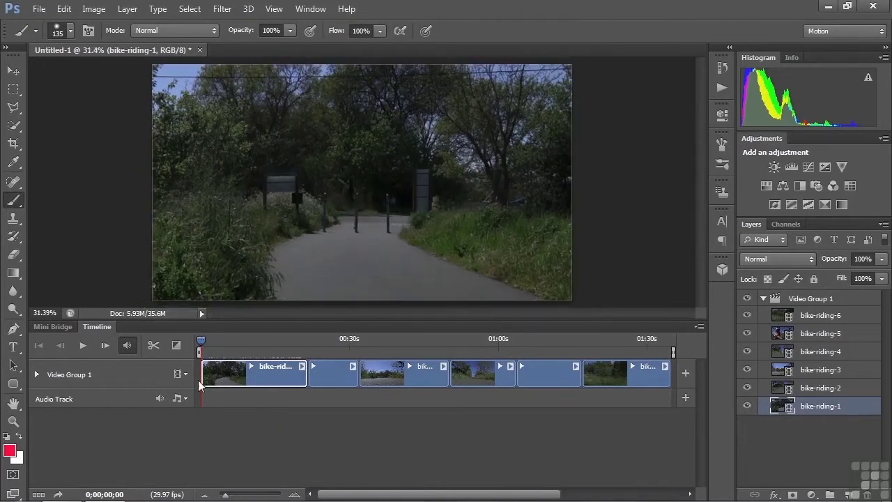
- Scrub the playhead through the bike-riding clips, past the two cyclists on the path and back
{"action": "left_click_drag", "start_coordinate": [202, 342], "coordinate": [301, 348]}
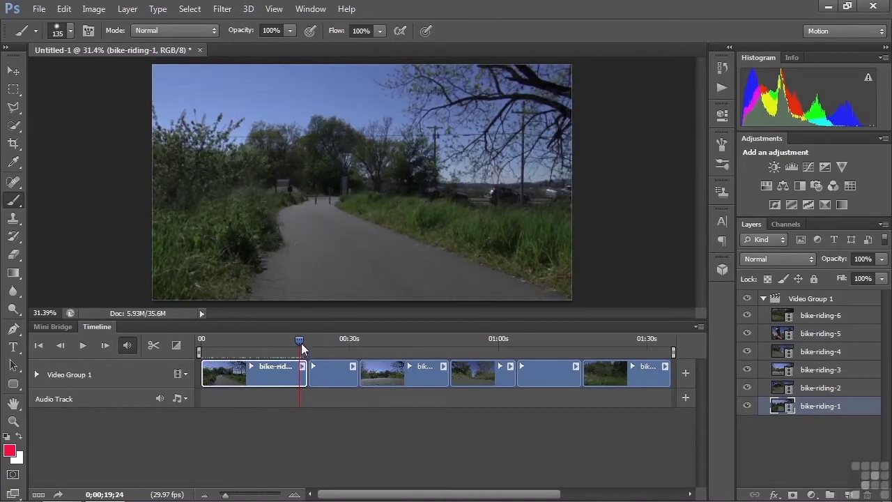
{"action": "left_click_drag", "start_coordinate": [301, 343], "coordinate": [321, 345]}
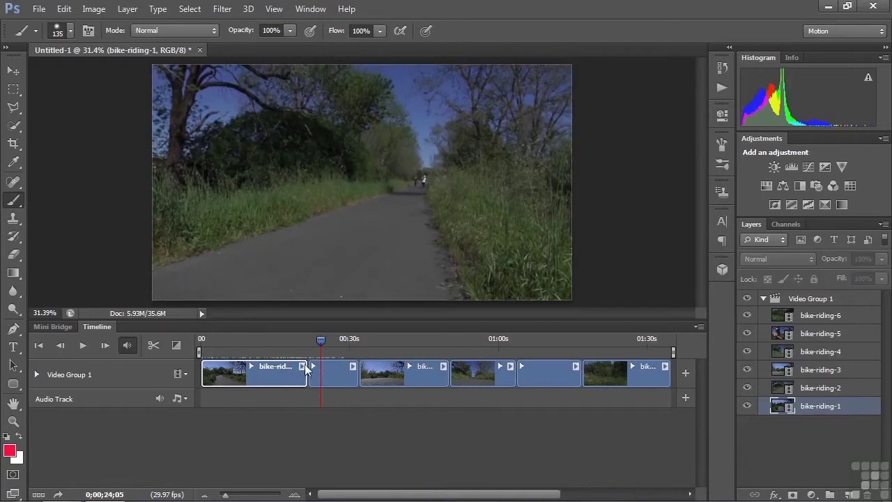
{"action": "left_click_drag", "start_coordinate": [322, 339], "coordinate": [410, 341]}
{"action": "left_click_drag", "start_coordinate": [291, 342], "coordinate": [603, 346]}
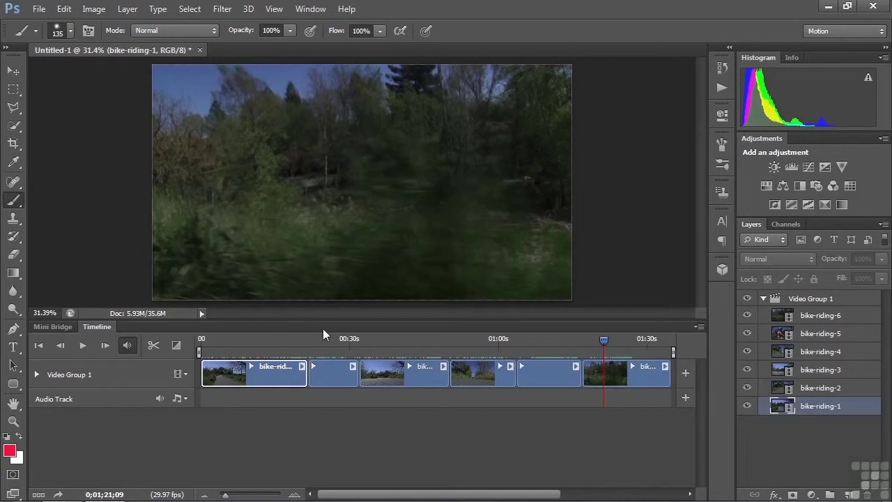
- Scrub the preview between roughly 32 and 36 seconds, stopping near 0;00;34;17
{"action": "left_click", "coordinate": [365, 340]}
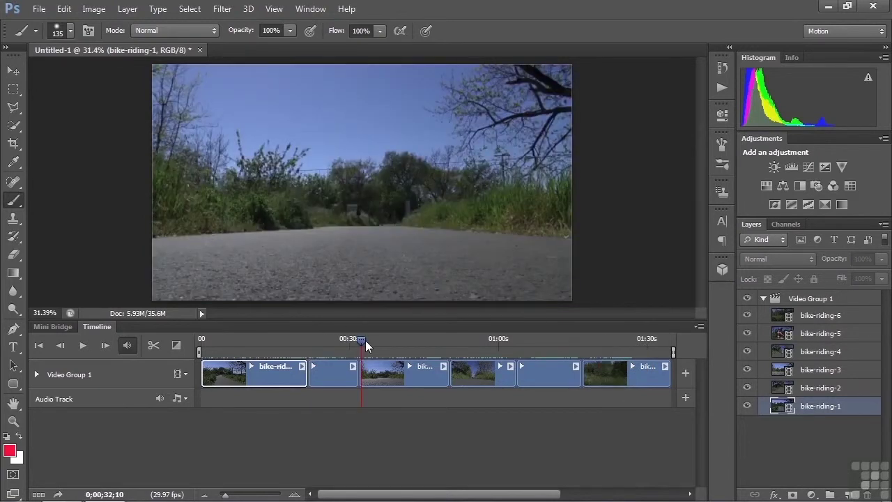
{"action": "left_click_drag", "start_coordinate": [363, 339], "coordinate": [377, 337]}
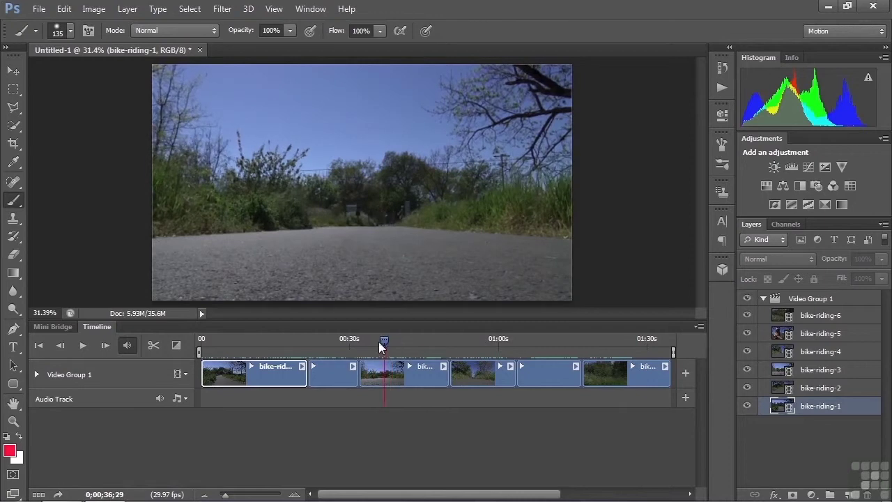
{"action": "left_click", "coordinate": [371, 343]}
{"action": "mouse_move", "coordinate": [370, 343]}
{"action": "left_mouse_down"}
{"action": "mouse_move", "coordinate": [392, 344]}
{"action": "mouse_move", "coordinate": [378, 349]}
{"action": "left_mouse_up"}
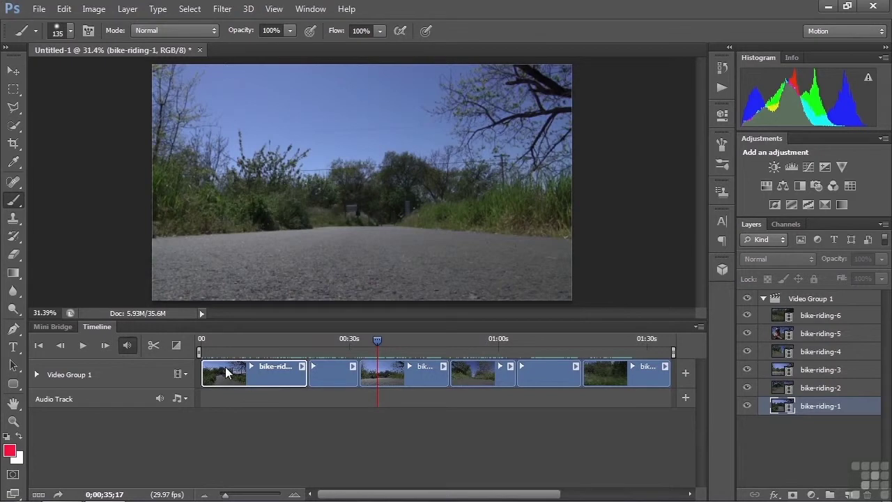
- Drag bike-riding-3 to the far left of the video track, ahead of bike-riding-1
{"action": "mouse_move", "coordinate": [220, 344]}
{"action": "left_mouse_down"}
{"action": "mouse_move", "coordinate": [255, 340]}
{"action": "mouse_move", "coordinate": [235, 345]}
{"action": "left_mouse_up"}
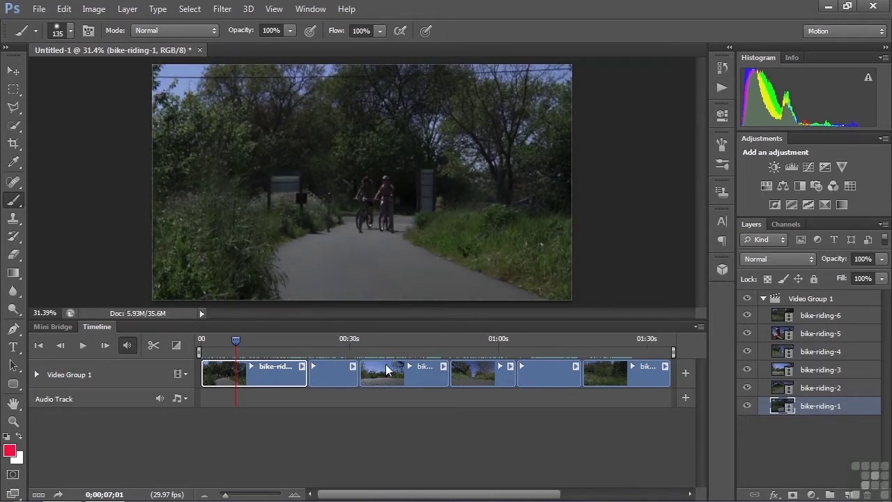
{"action": "left_click_drag", "start_coordinate": [387, 369], "coordinate": [222, 369]}
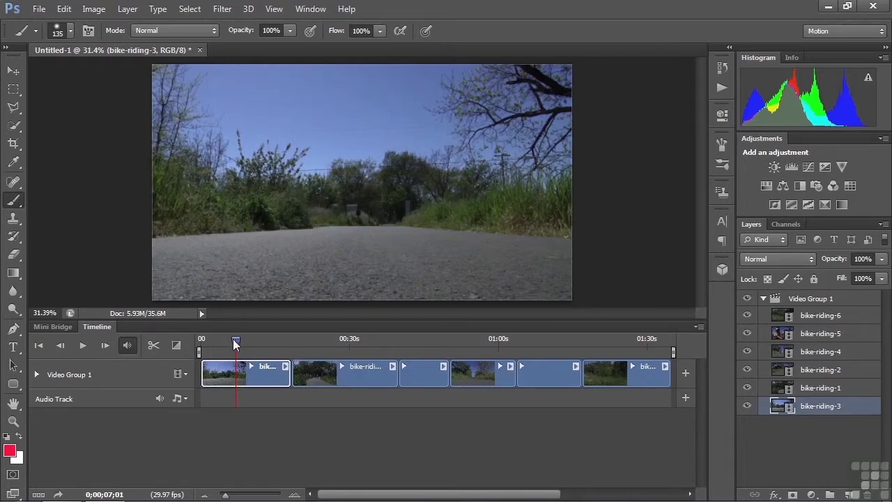
- Trim the first clip's left edge to start at 04;06 with a 14;01 duration
{"action": "left_click_drag", "start_coordinate": [232, 340], "coordinate": [221, 357]}
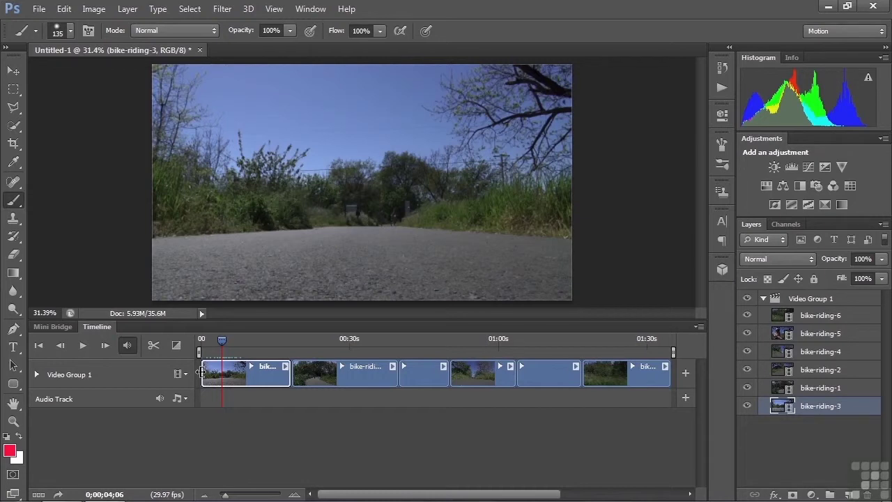
{"action": "left_click_drag", "start_coordinate": [200, 373], "coordinate": [221, 373]}
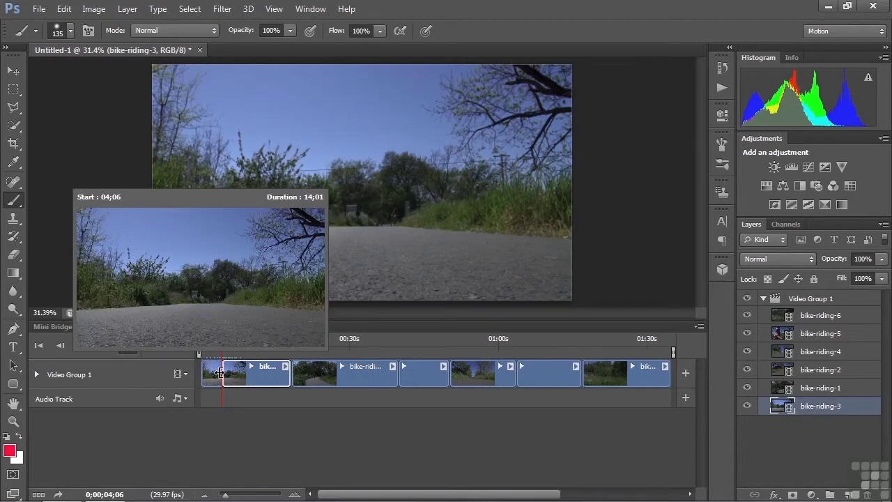
{"action": "left_click_drag", "start_coordinate": [220, 373], "coordinate": [220, 373]}
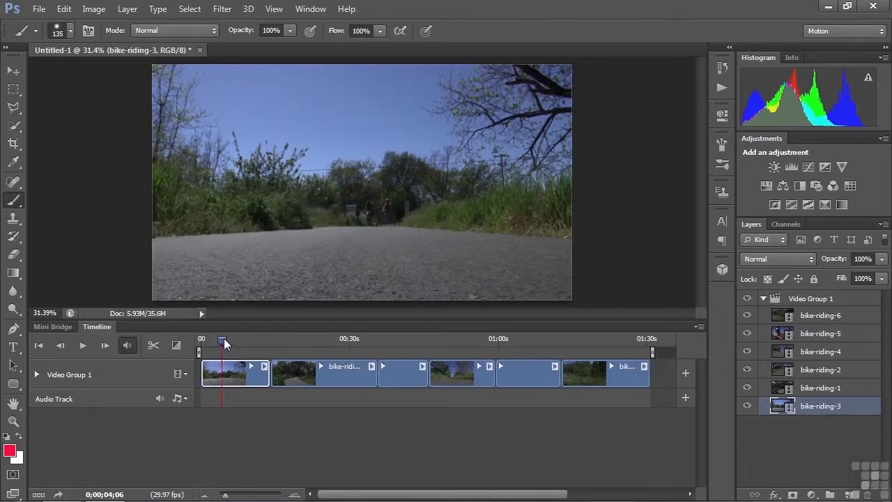
- Cut the end of the opening bike-riding-3 clip down to about four seconds
{"action": "mouse_move", "coordinate": [212, 339]}
{"action": "left_mouse_down"}
{"action": "mouse_move", "coordinate": [198, 337]}
{"action": "mouse_move", "coordinate": [214, 349]}
{"action": "mouse_move", "coordinate": [345, 352]}
{"action": "mouse_move", "coordinate": [217, 352]}
{"action": "mouse_move", "coordinate": [207, 348]}
{"action": "mouse_move", "coordinate": [214, 338]}
{"action": "mouse_move", "coordinate": [206, 340]}
{"action": "mouse_move", "coordinate": [226, 344]}
{"action": "left_mouse_up"}
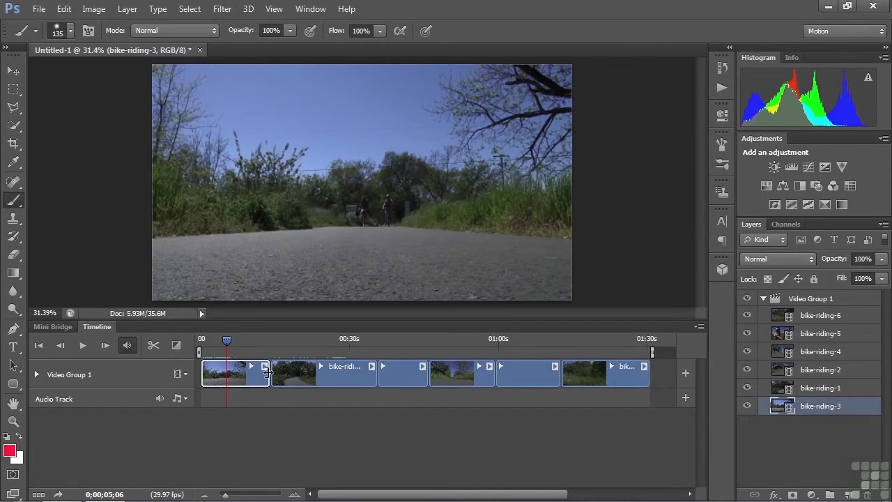
{"action": "left_click_drag", "start_coordinate": [265, 370], "coordinate": [224, 370]}
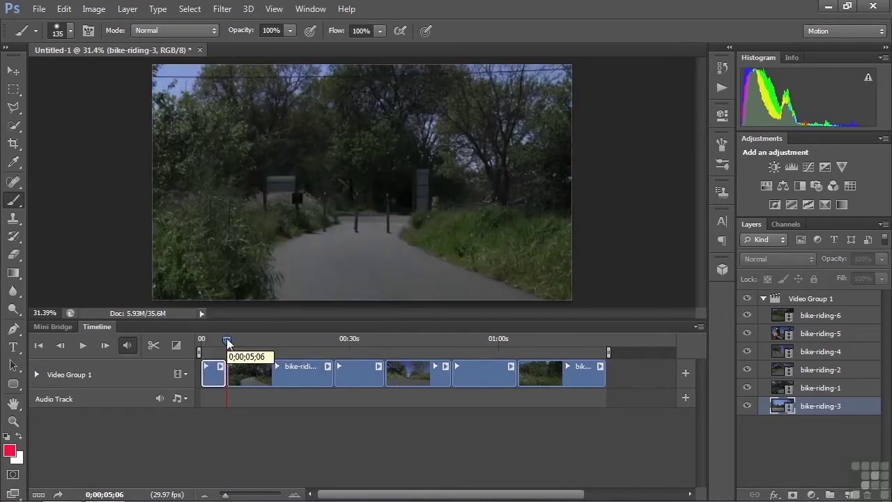
{"action": "left_click_drag", "start_coordinate": [227, 341], "coordinate": [292, 348]}
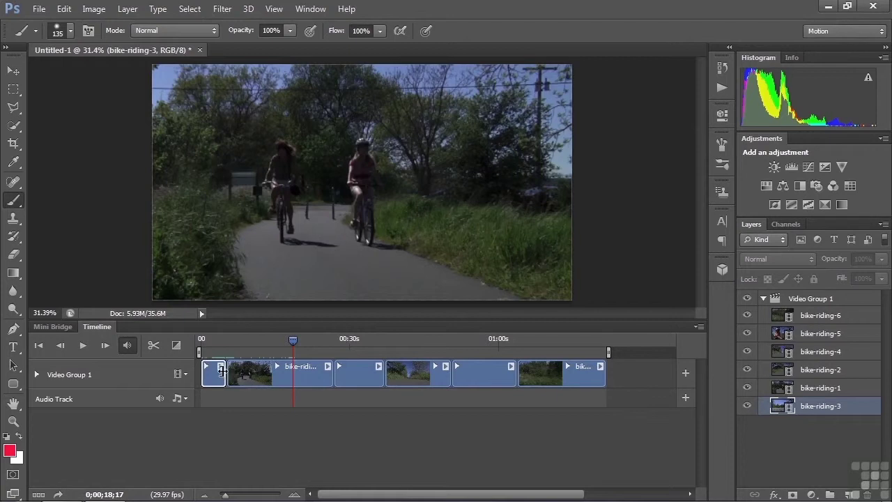
- Trim bike-riding-1 to start at 18;17 with an 08;10 duration, then scrub to check
{"action": "left_click_drag", "start_coordinate": [225, 371], "coordinate": [289, 378]}
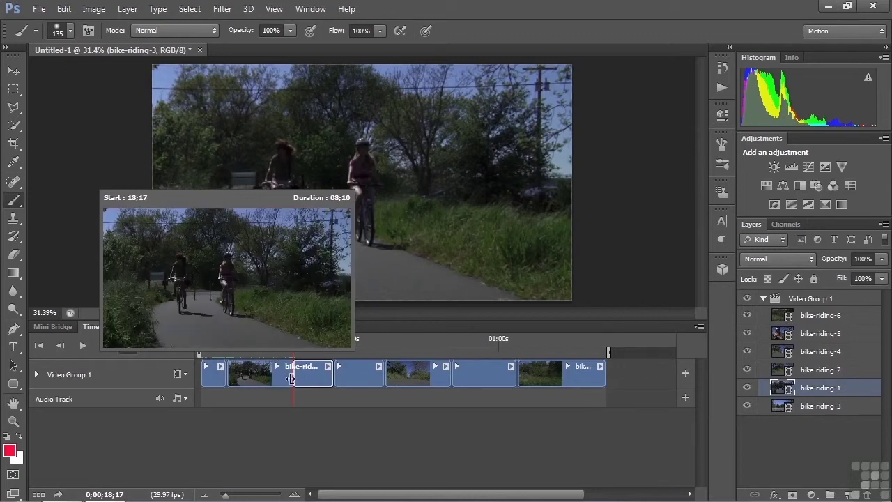
{"action": "left_click_drag", "start_coordinate": [291, 378], "coordinate": [289, 379]}
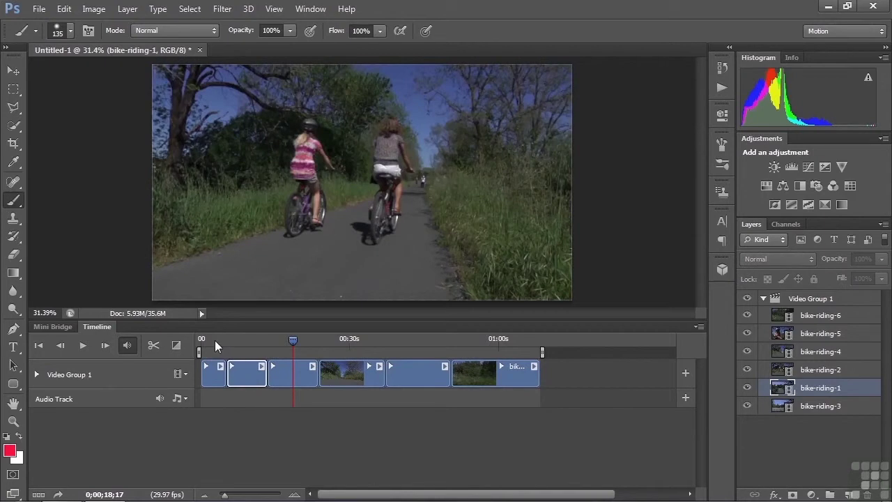
{"action": "left_click_drag", "start_coordinate": [214, 340], "coordinate": [231, 350]}
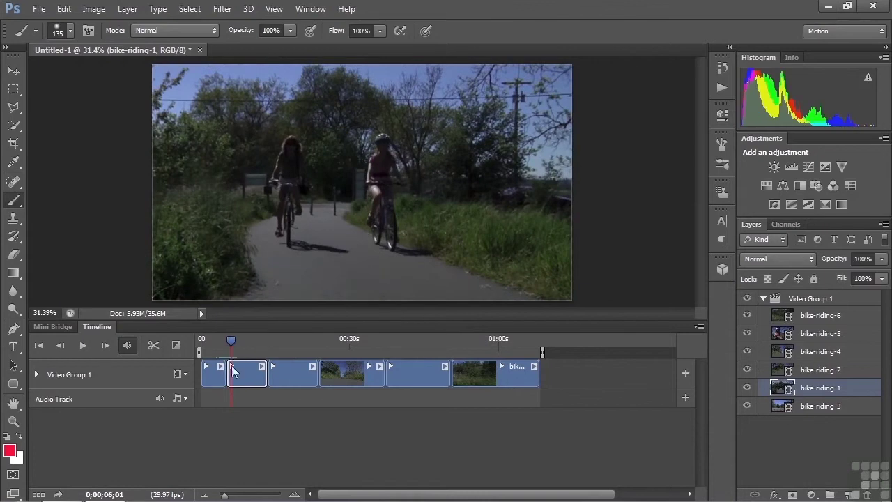
- With the timeline zoomed in, trim bike-riding-1's start to 05;26, then zoom back out
{"action": "left_click_drag", "start_coordinate": [224, 496], "coordinate": [236, 496]}
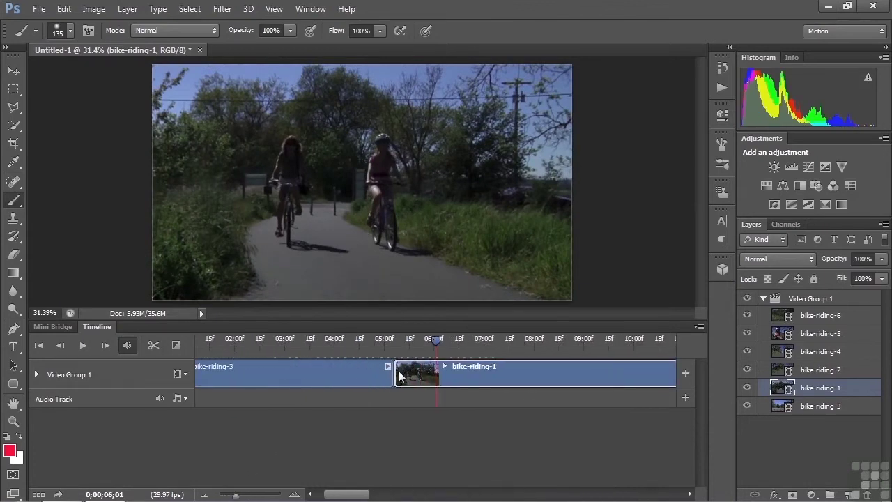
{"action": "left_click_drag", "start_coordinate": [396, 375], "coordinate": [432, 375]}
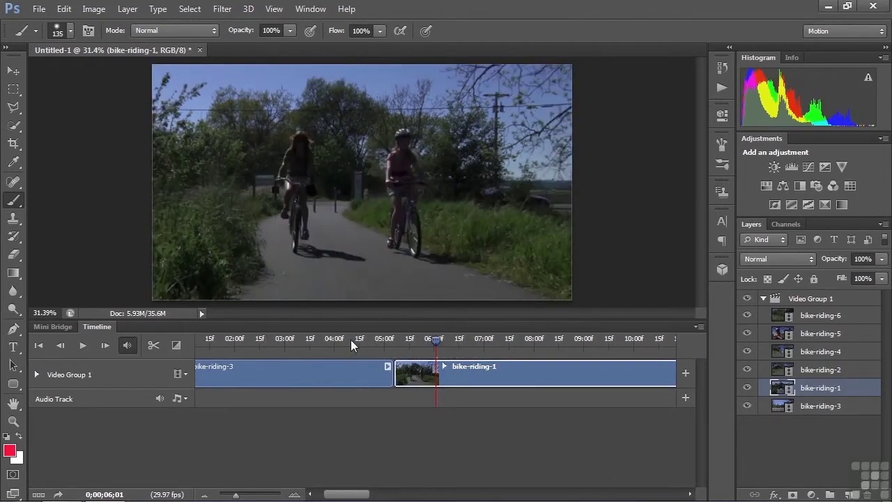
{"action": "left_click", "coordinate": [350, 339]}
{"action": "left_click", "coordinate": [357, 340]}
{"action": "left_click_drag", "start_coordinate": [357, 340], "coordinate": [414, 343]}
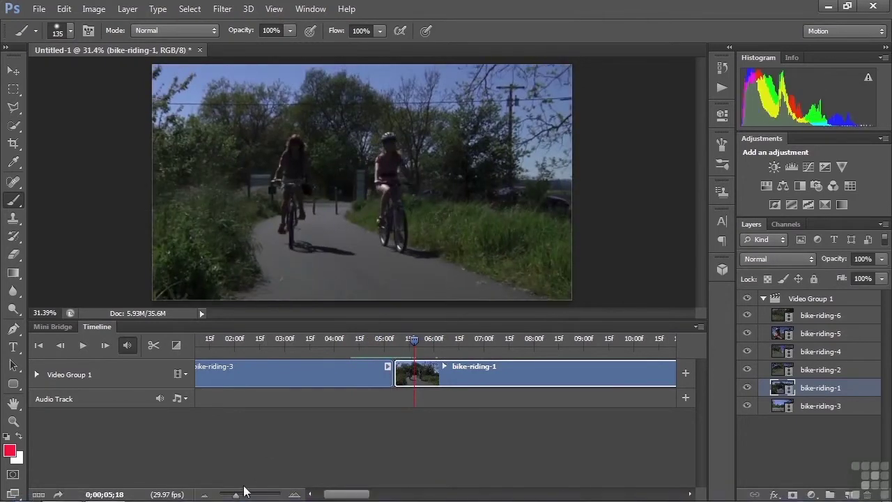
{"action": "left_click_drag", "start_coordinate": [237, 495], "coordinate": [227, 496]}
{"action": "left_click_drag", "start_coordinate": [242, 346], "coordinate": [261, 337]}
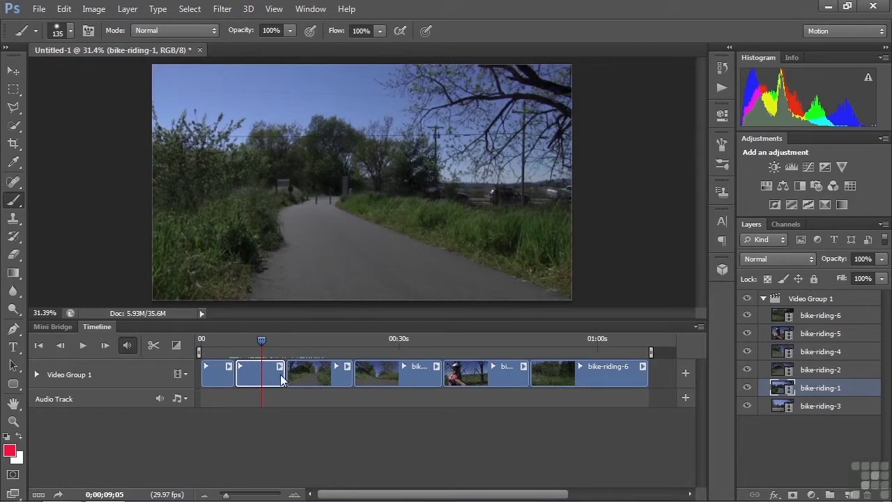
- Trim bike-riding-1's end to a 05;11 duration and shorten bike-riding-2's start, scrubbing to review
{"action": "left_click_drag", "start_coordinate": [283, 376], "coordinate": [260, 382]}
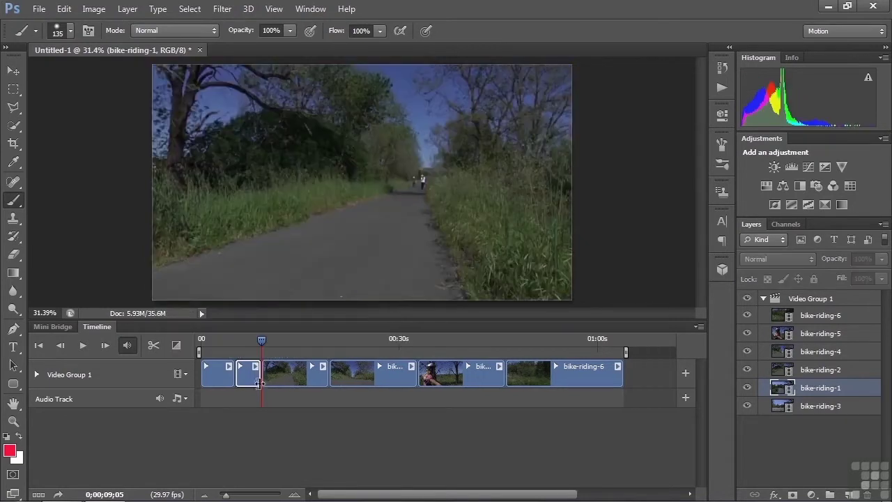
{"action": "left_click_drag", "start_coordinate": [260, 340], "coordinate": [281, 349]}
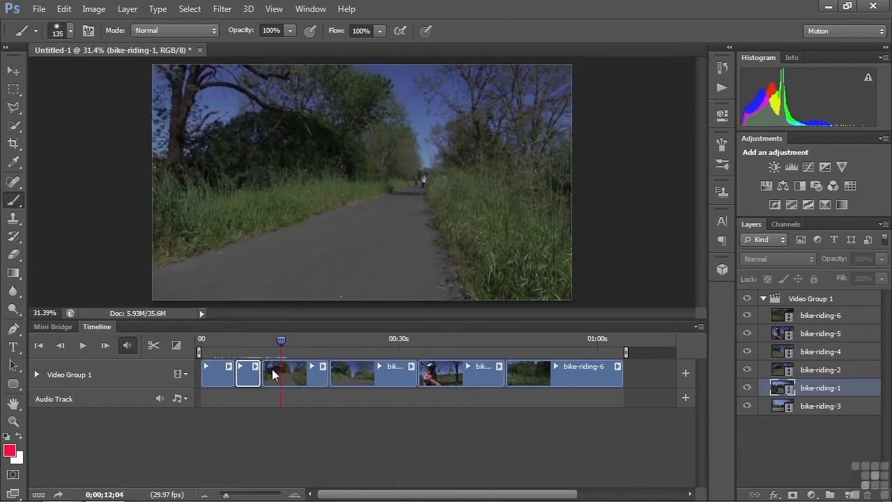
{"action": "left_click_drag", "start_coordinate": [264, 368], "coordinate": [280, 370]}
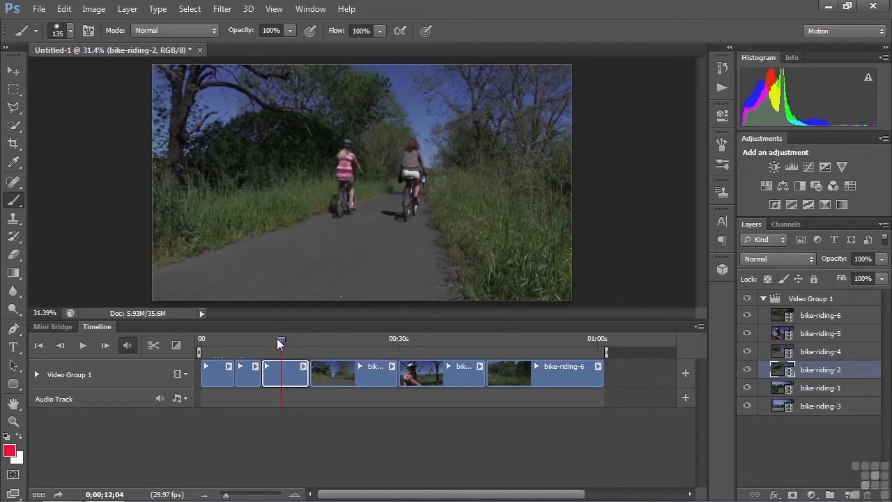
{"action": "left_click_drag", "start_coordinate": [281, 338], "coordinate": [342, 353]}
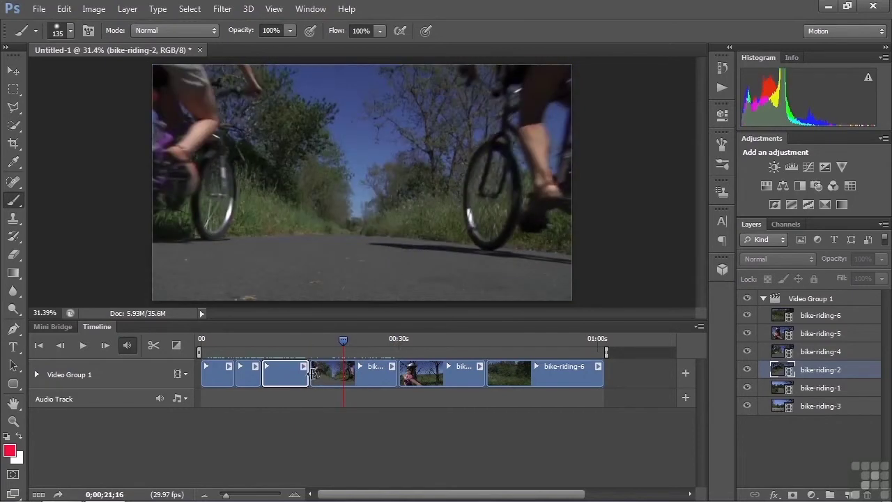
- Delete the bike-riding-4 clip from Video Group 1 and scrub back to about 15 seconds
{"action": "left_click", "coordinate": [362, 377]}
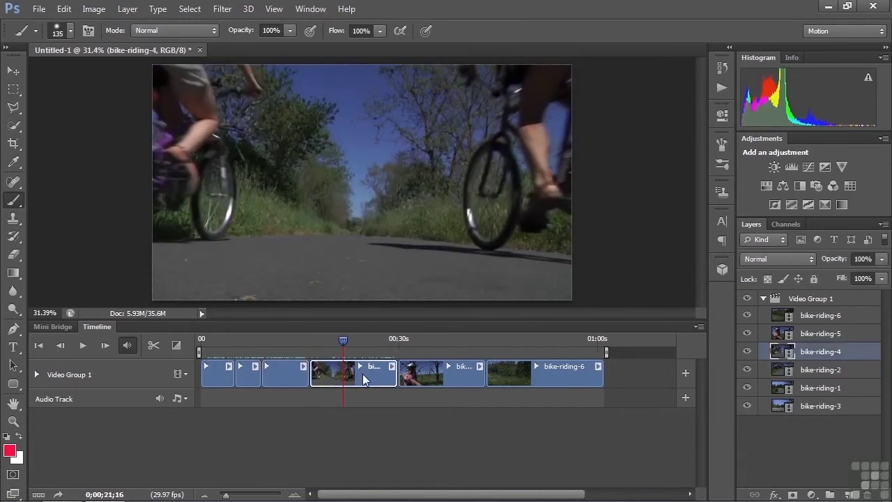
{"action": "key", "text": "Delete"}
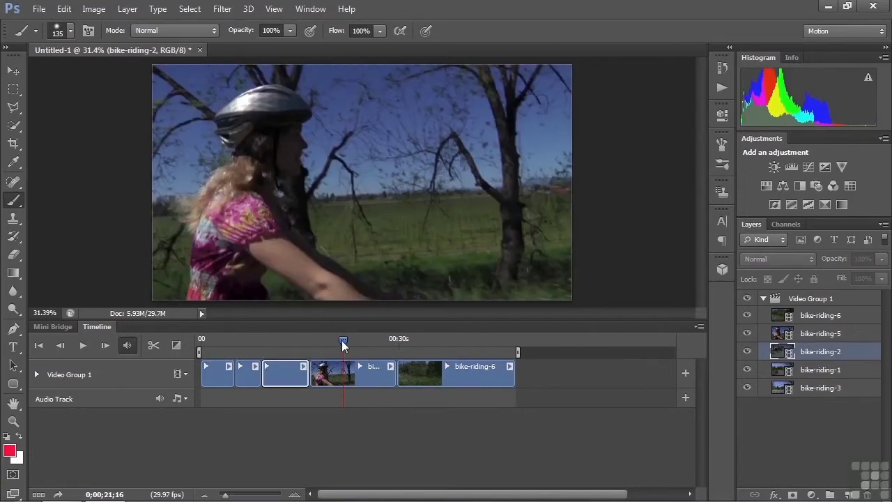
{"action": "left_click_drag", "start_coordinate": [342, 340], "coordinate": [301, 345]}
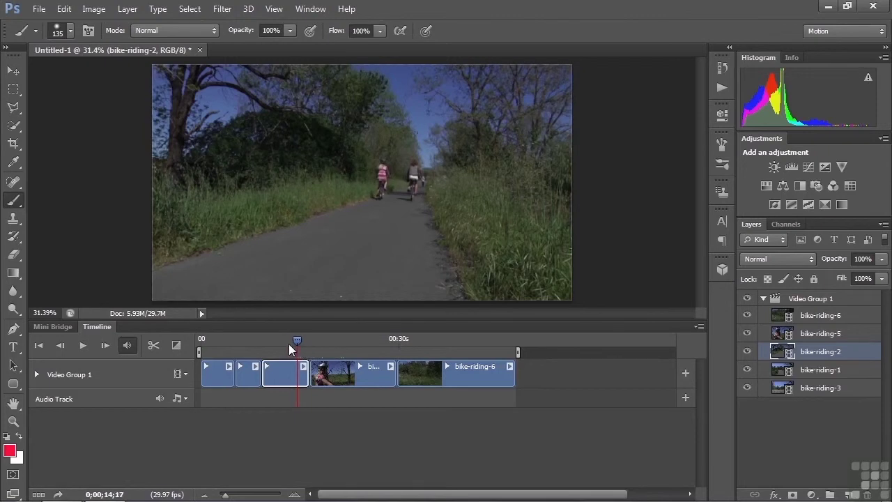
- Trim the starts of bike-riding-5 and bike-riding-6 so bike-riding-6 begins at 27;00, running 13;29
{"action": "left_click_drag", "start_coordinate": [321, 339], "coordinate": [354, 349]}
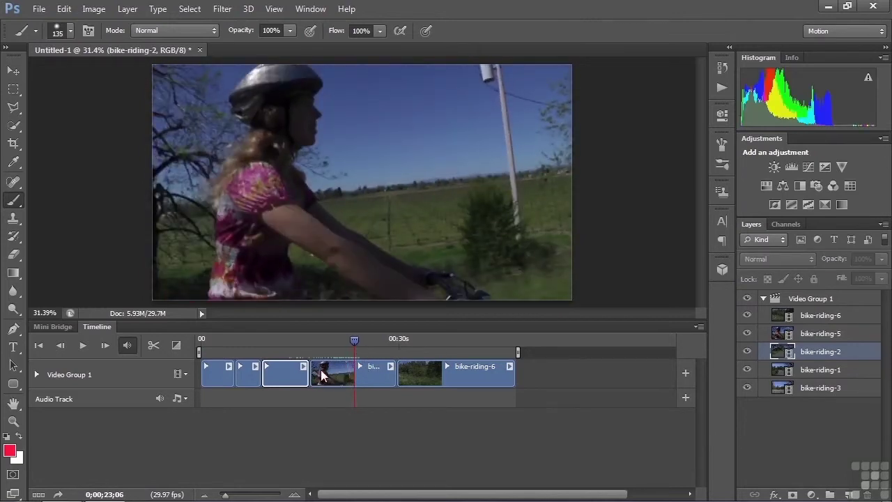
{"action": "left_click_drag", "start_coordinate": [312, 370], "coordinate": [354, 379]}
{"action": "left_click_drag", "start_coordinate": [357, 338], "coordinate": [399, 351]}
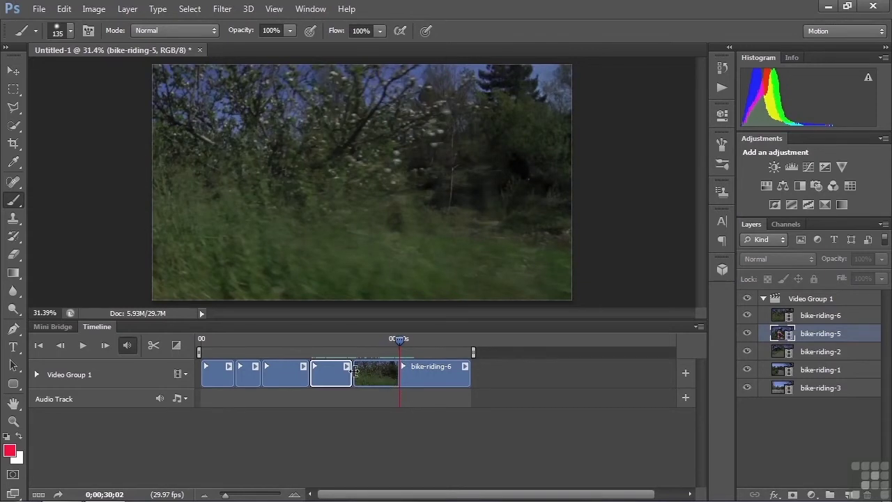
{"action": "left_click_drag", "start_coordinate": [355, 372], "coordinate": [399, 375]}
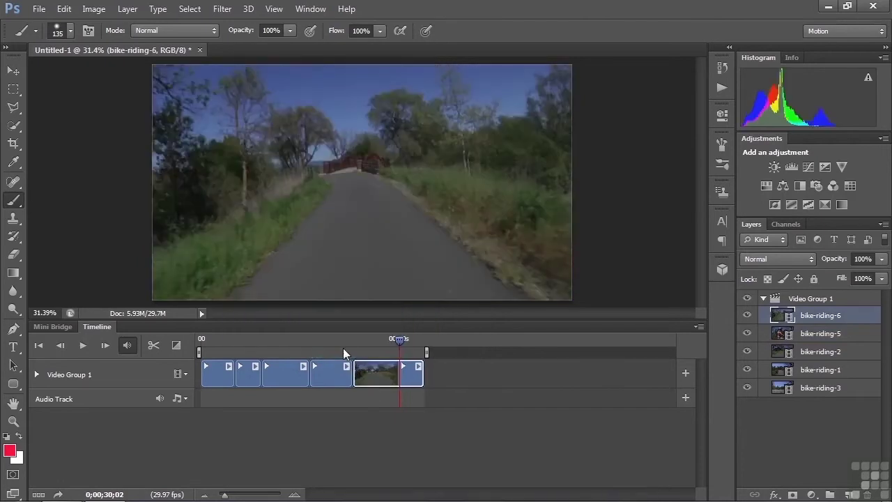
{"action": "left_click", "coordinate": [340, 340]}
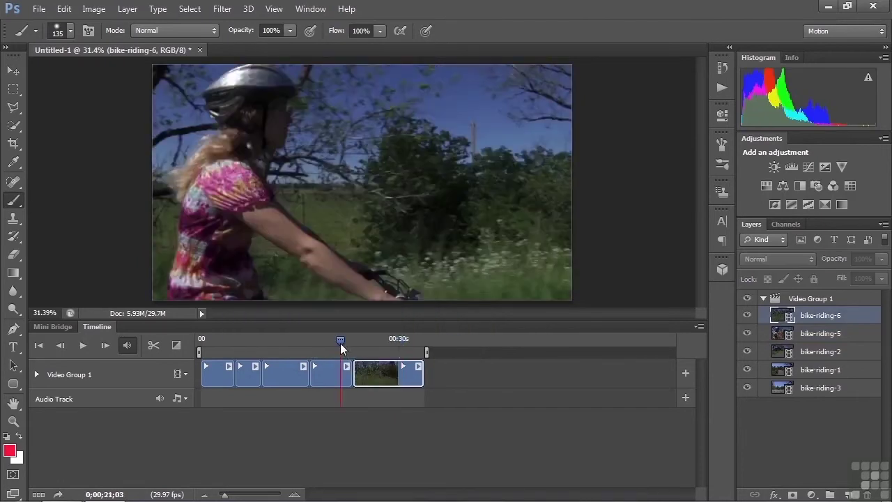
{"action": "left_click_drag", "start_coordinate": [340, 343], "coordinate": [405, 380]}
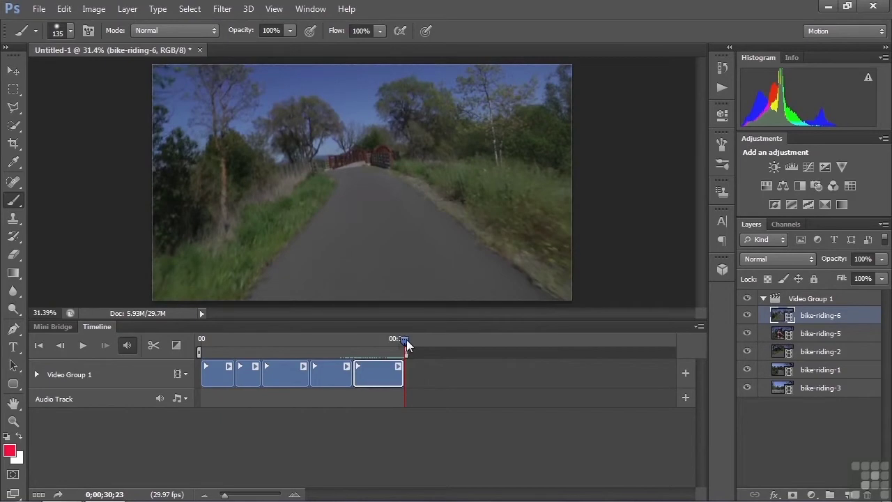
{"action": "left_click_drag", "start_coordinate": [407, 340], "coordinate": [304, 342]}
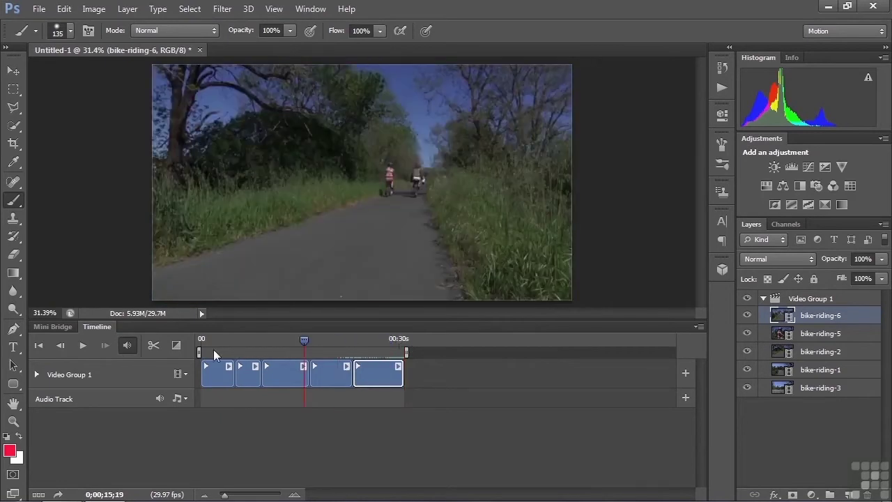
{"action": "left_click", "coordinate": [198, 347]}
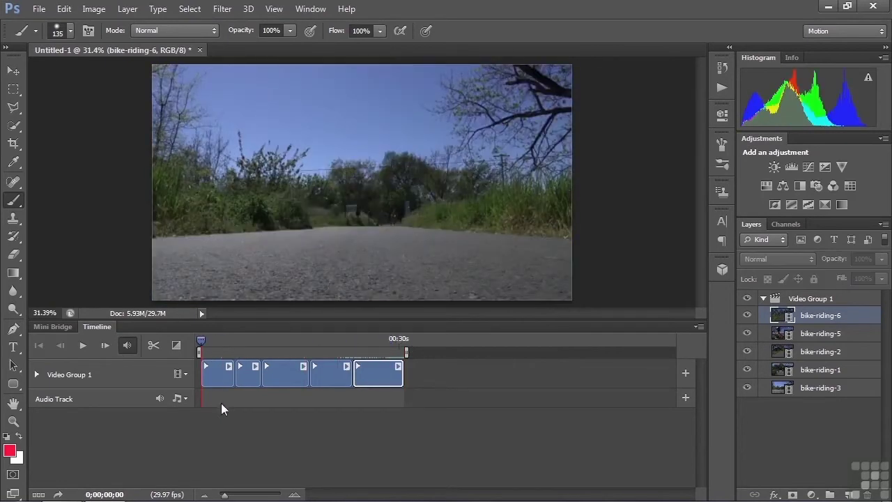
{"action": "key", "text": "space"}
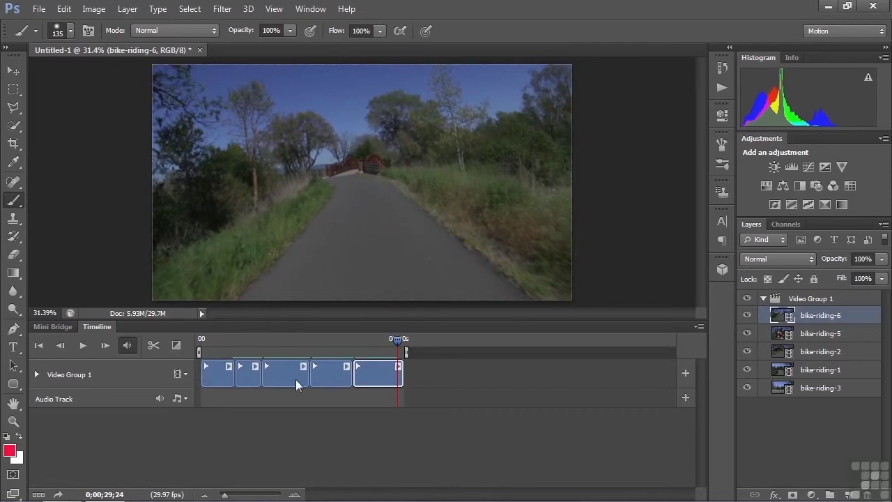
{"action": "left_click_drag", "start_coordinate": [402, 341], "coordinate": [292, 352]}
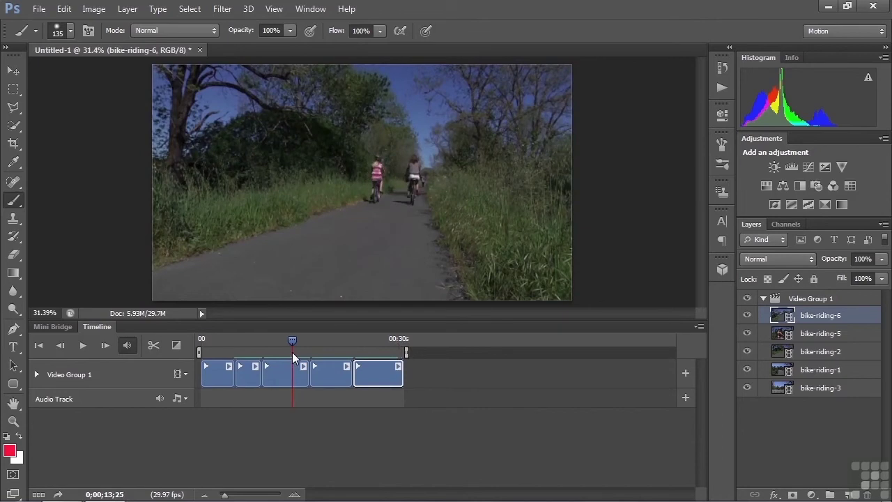